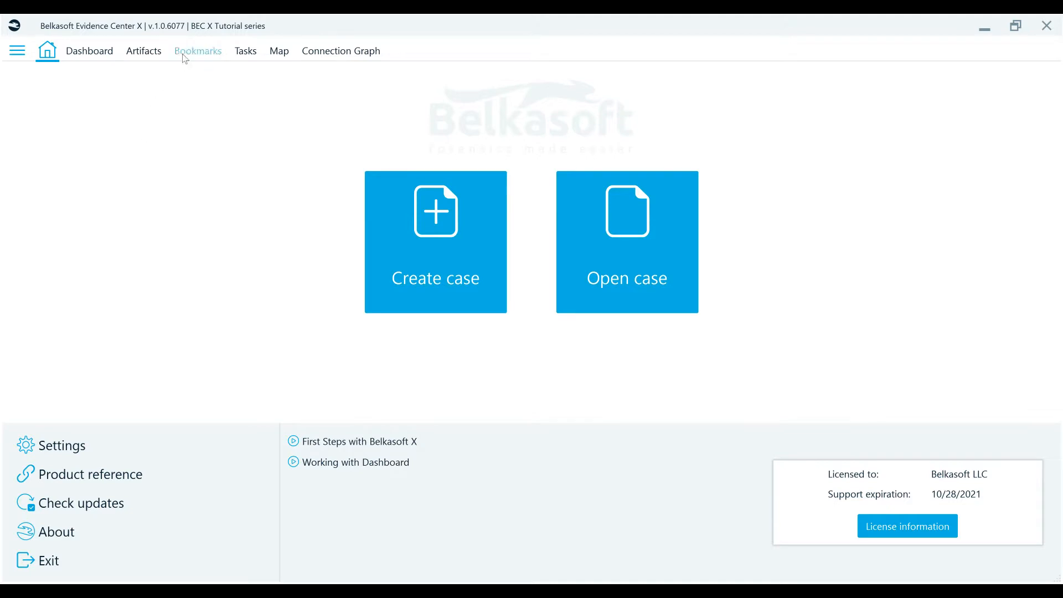
Open the case artifacts, check four consecutive chat messages starting with "We have a new job?", and show the actions for checked items.
left_click(134, 55)
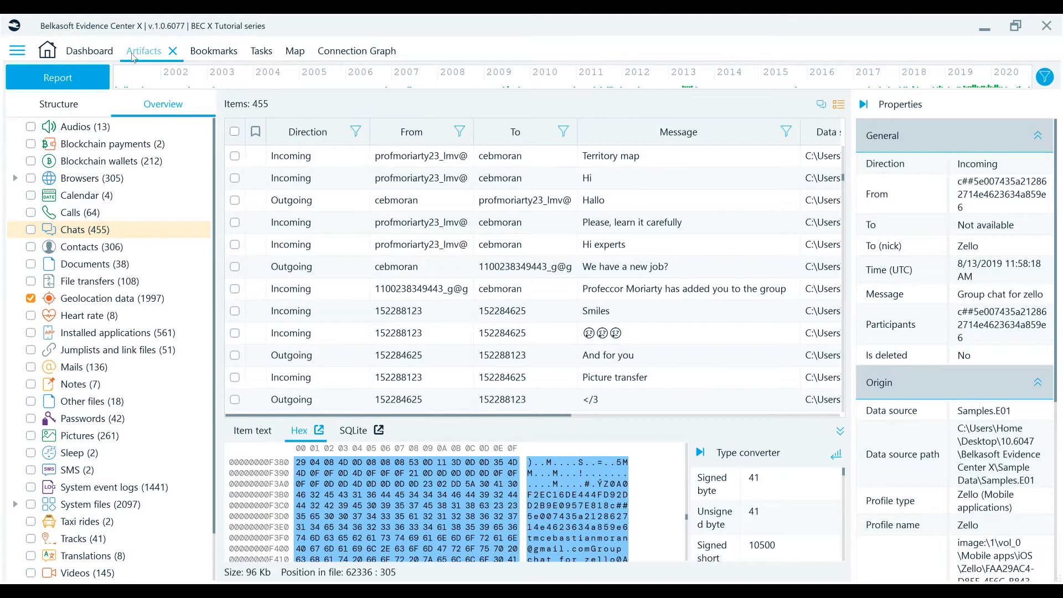
left_click(234, 268)
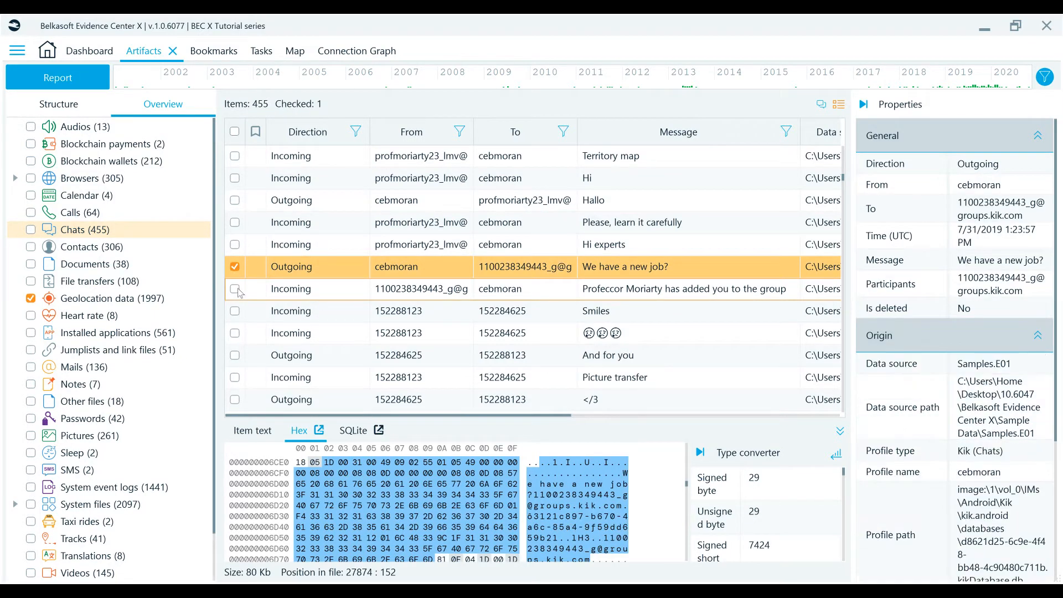
left_click(235, 288)
left_click(235, 311)
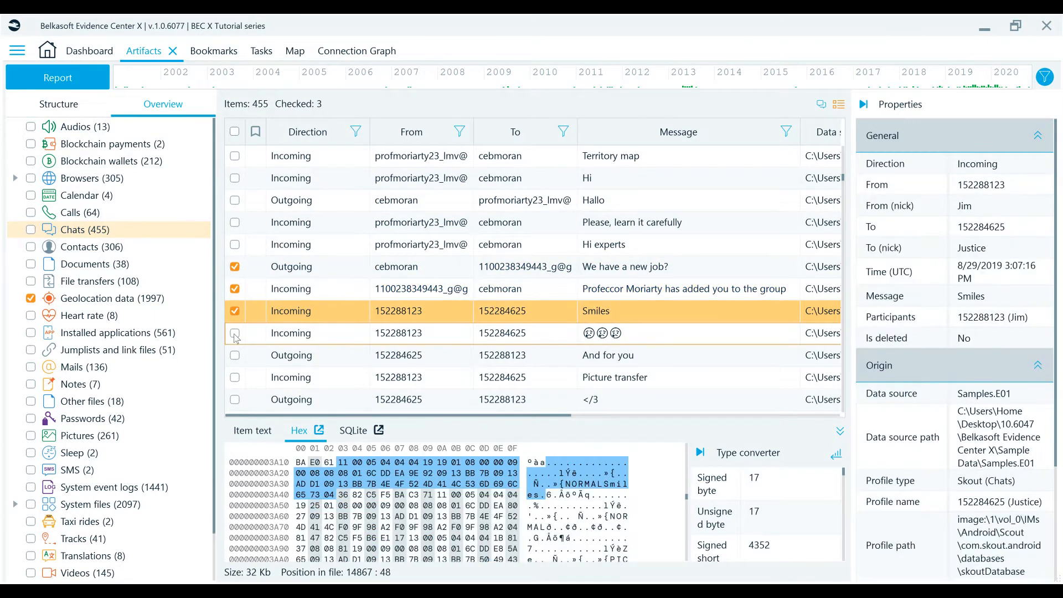
left_click(234, 333)
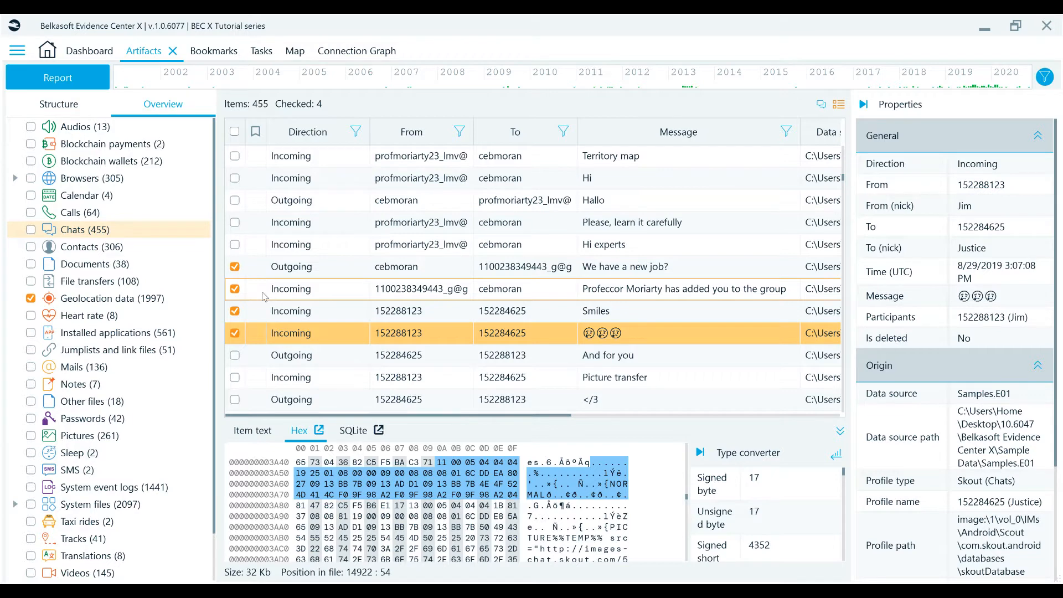
right_click(262, 293)
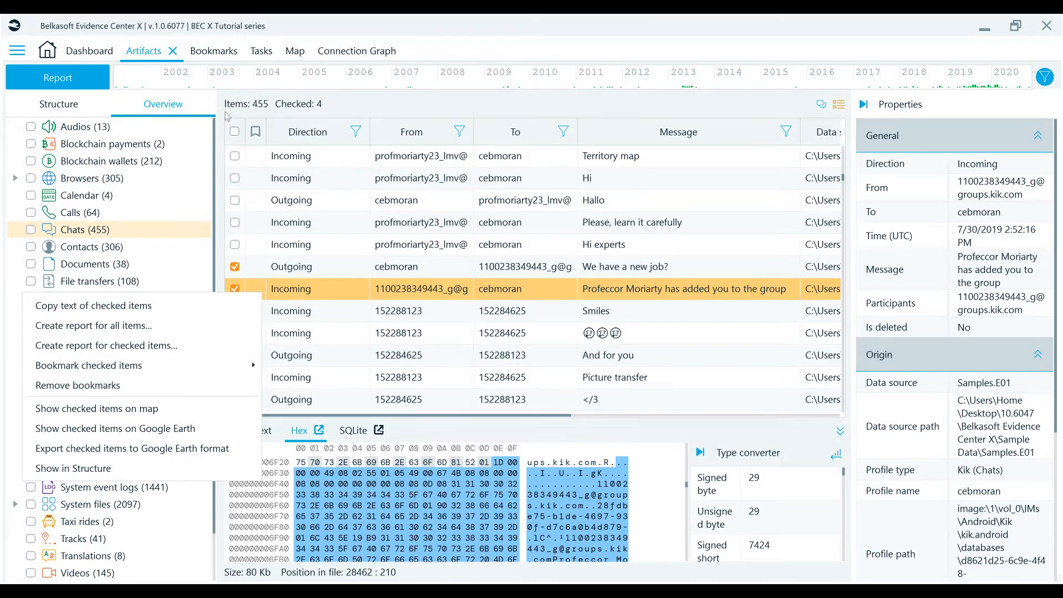
Clear the checks from all individual chat messages and check the whole Chats category in the overview.
left_click(235, 131)
left_click(235, 131)
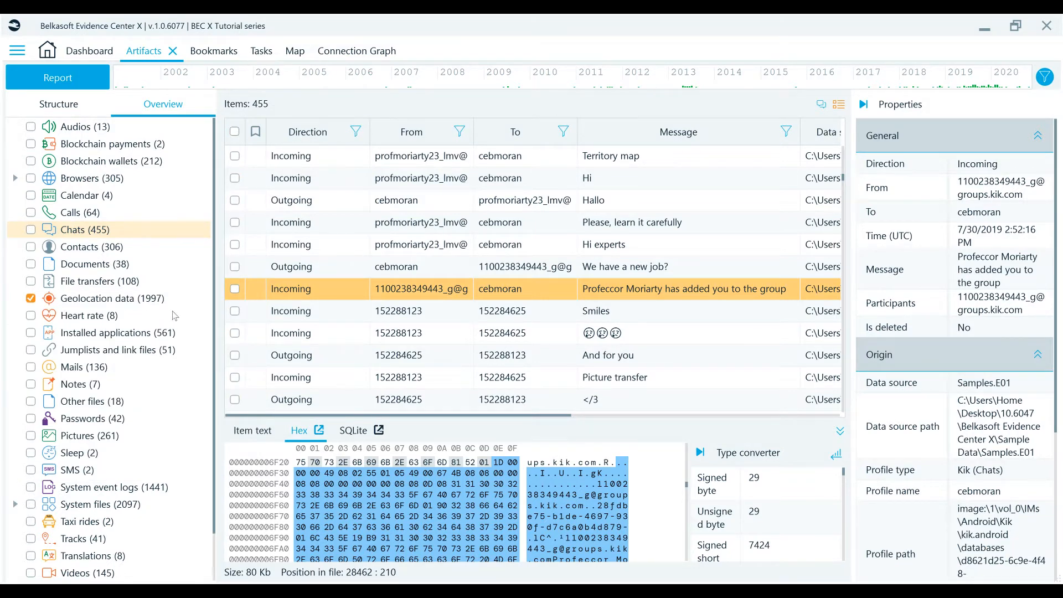
left_click(30, 230)
In the data source structure, check the iPhone 6S WhatsApp chat profile and the Recents mailbox.
left_click(74, 105)
left_click(88, 228)
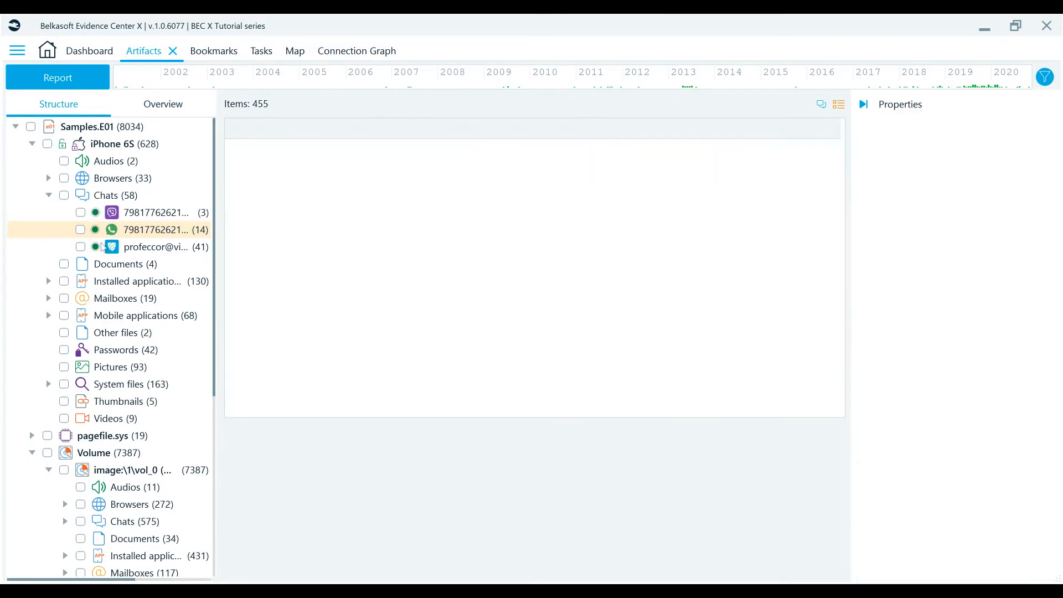
left_click(81, 230)
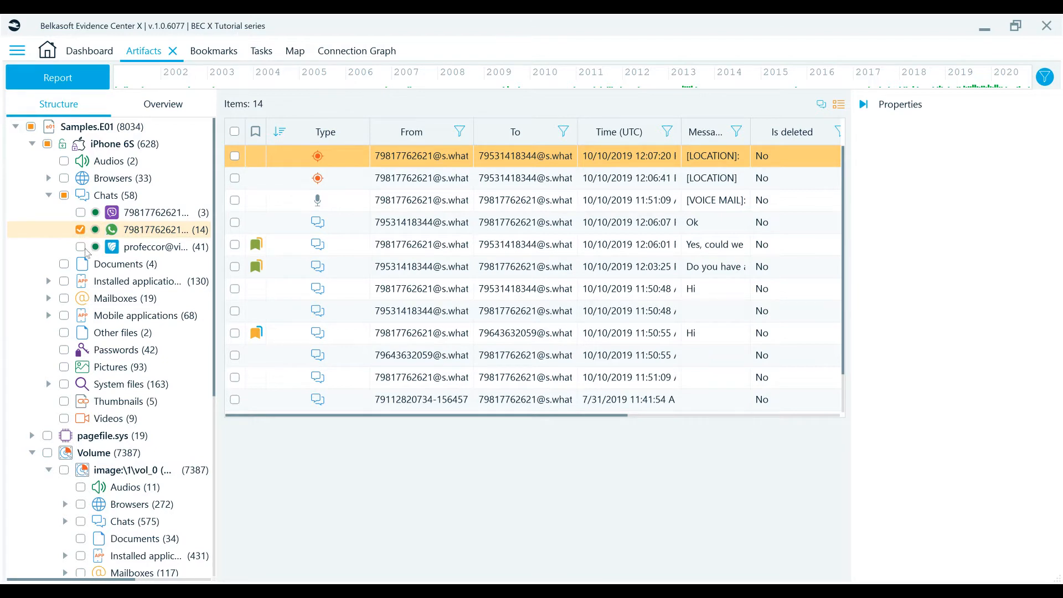
left_click(48, 298)
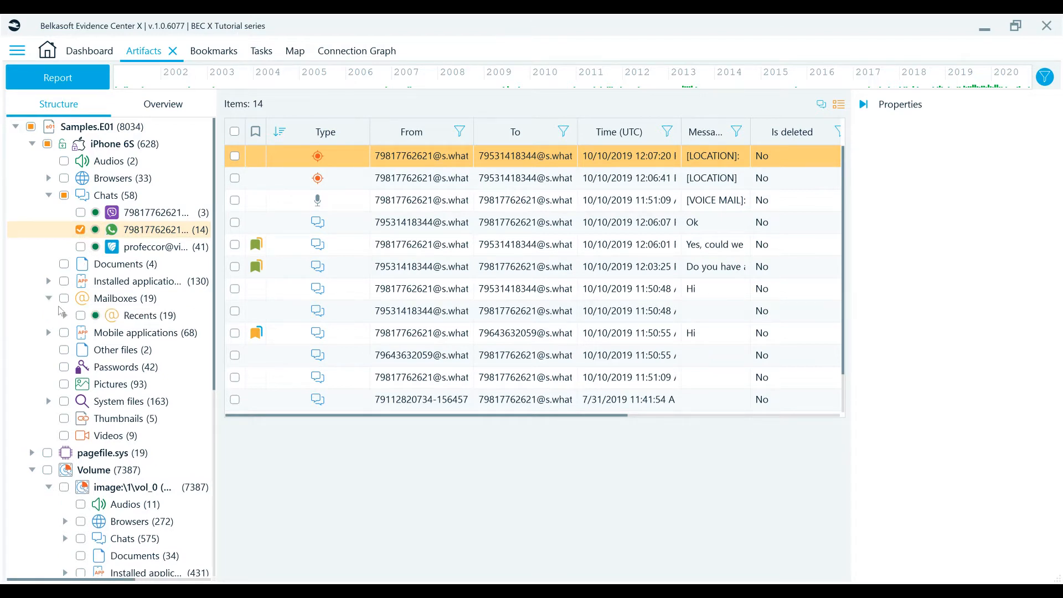
left_click(81, 316)
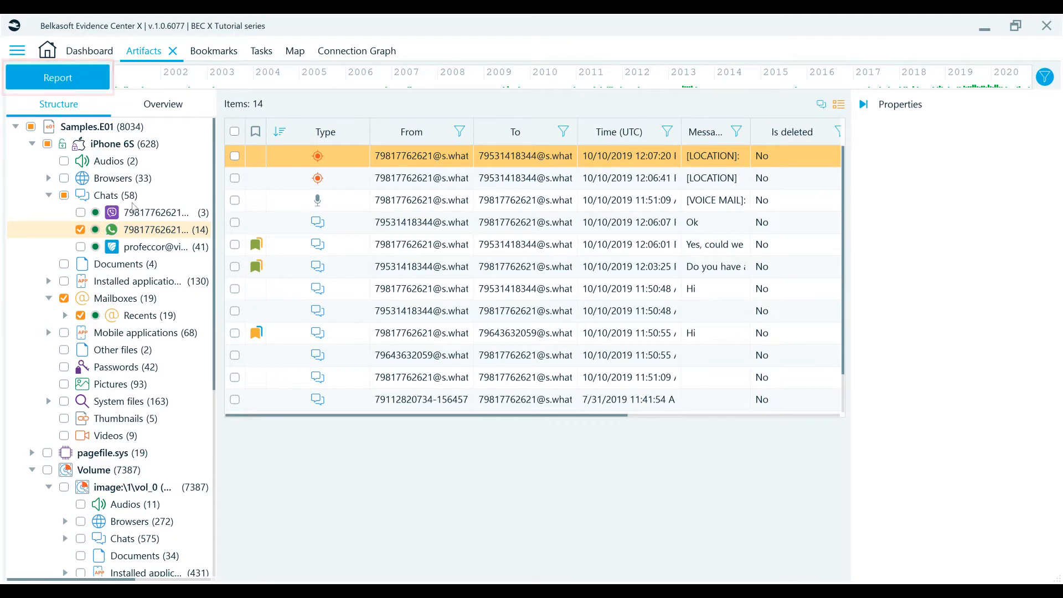
Check four consecutive WhatsApp messages starting with "Yes, could we" and show the report actions for checked items.
left_click(235, 245)
left_click(234, 267)
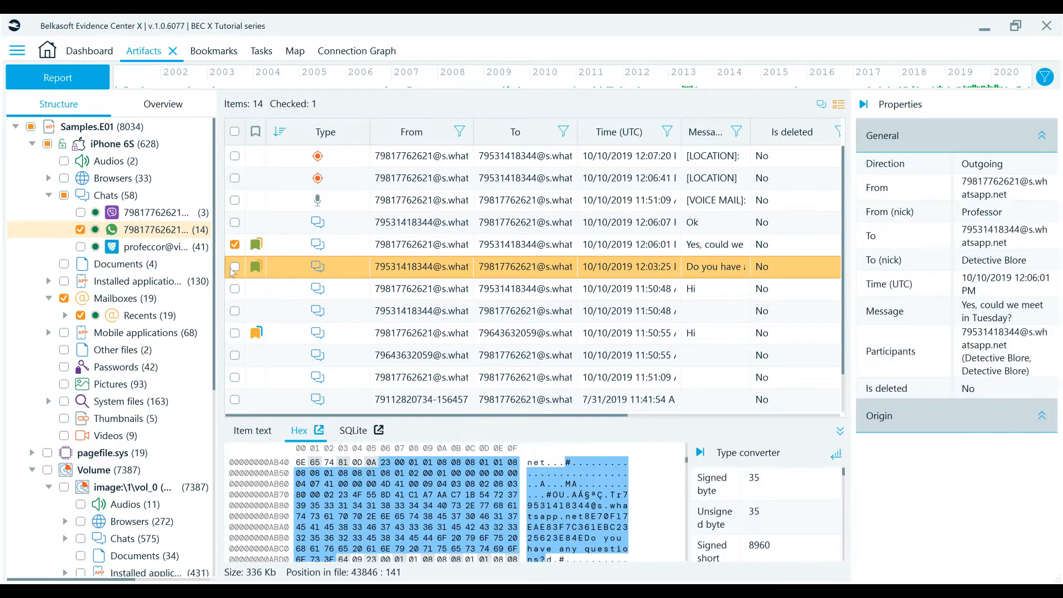
left_click(234, 288)
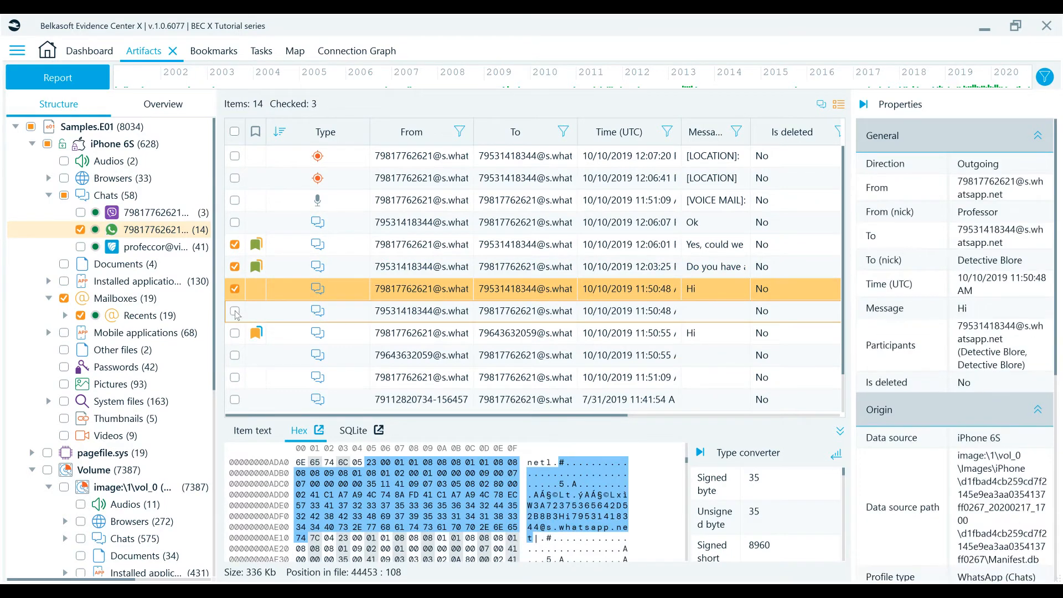
left_click(235, 311)
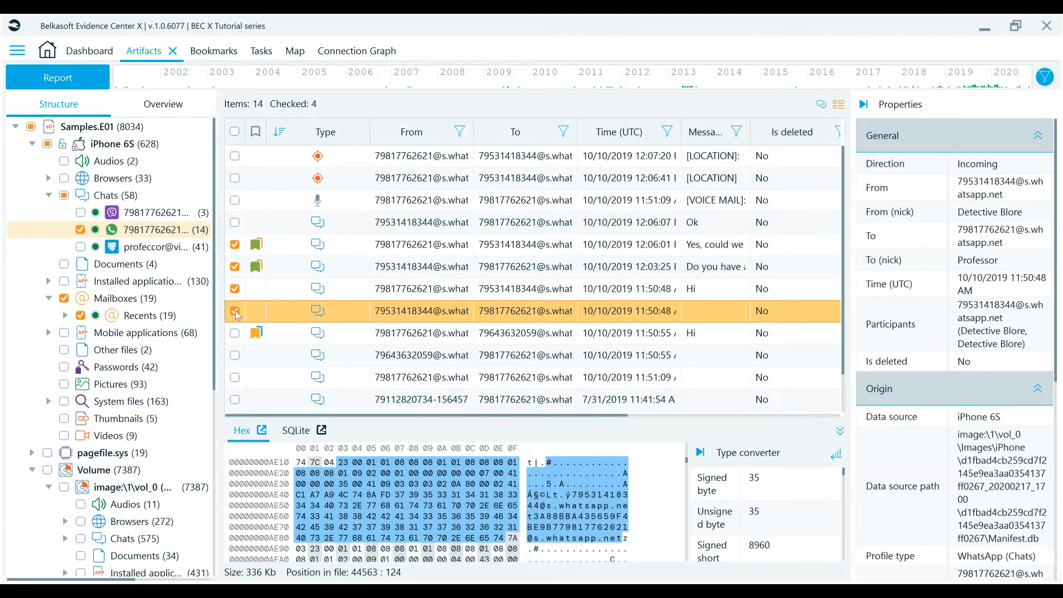
right_click(234, 310)
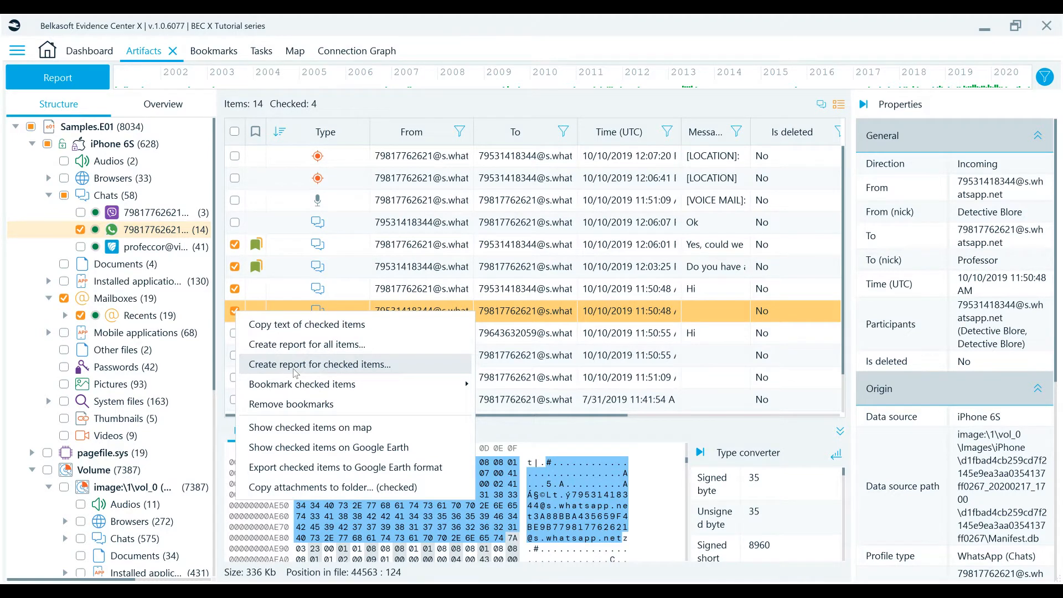
Start a report for the Map bookmark, including its mails and pictures, with PDF as the target format.
left_click(216, 53)
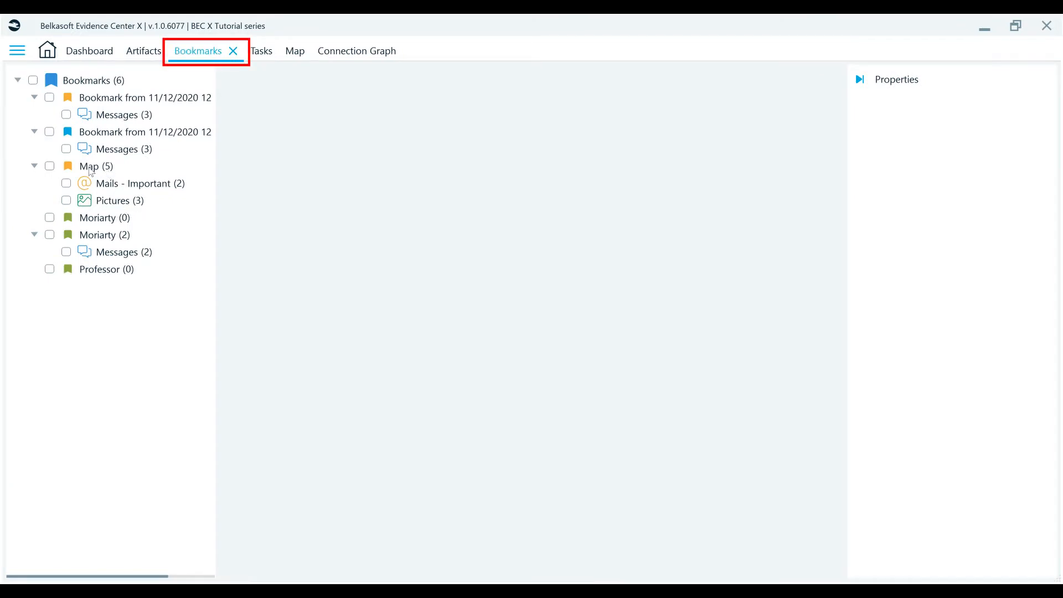
left_click(50, 167)
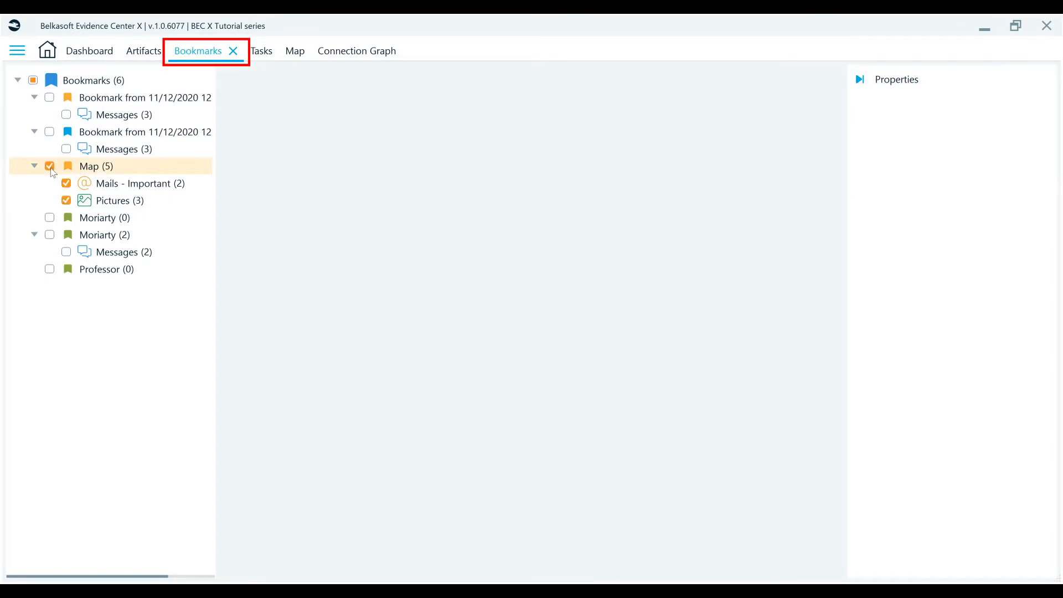
right_click(108, 169)
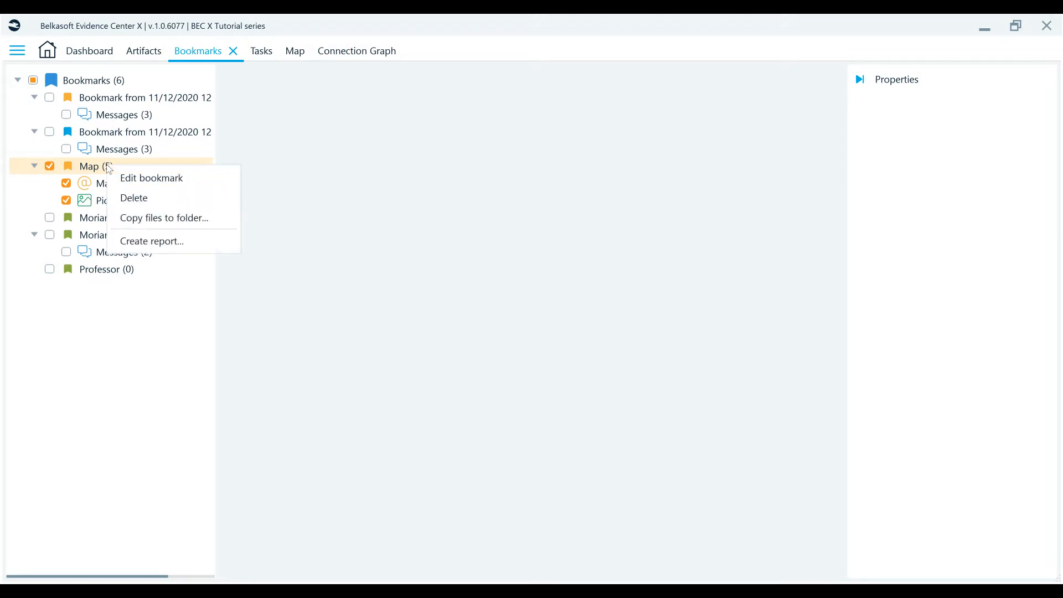
left_click(137, 245)
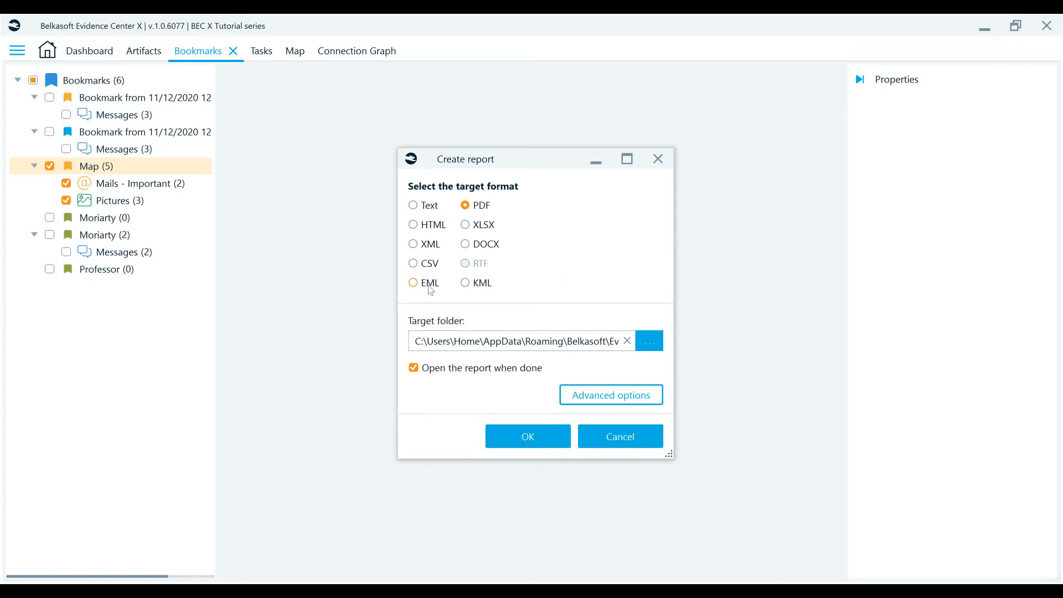
left_click(478, 285)
left_click(476, 210)
In the advanced report options, enter a first name as the footer text and fill in who generated the report.
left_click(634, 397)
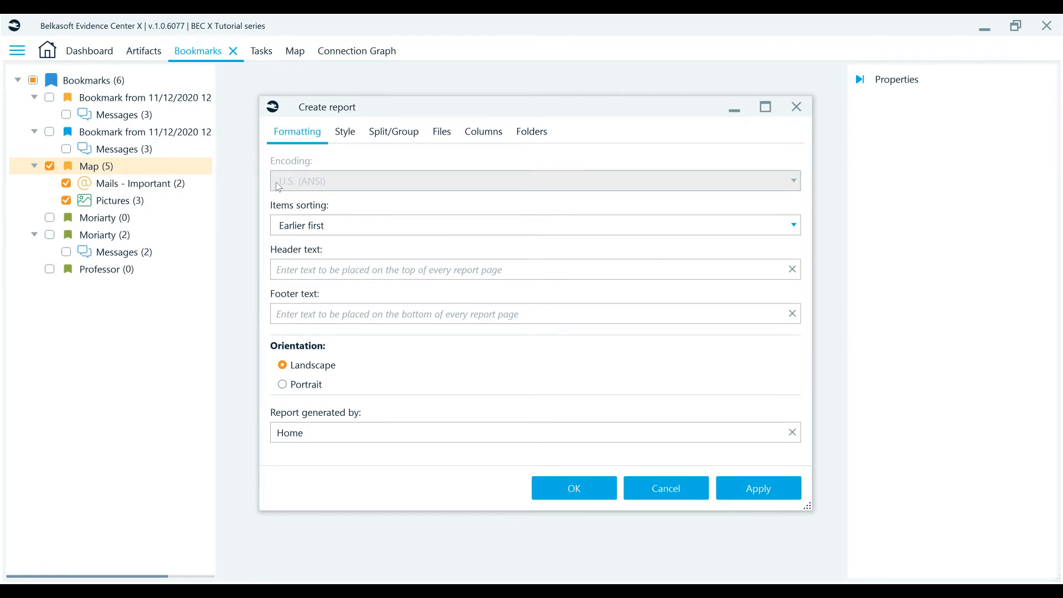
key("alt")
key("alt+f")
type("James")
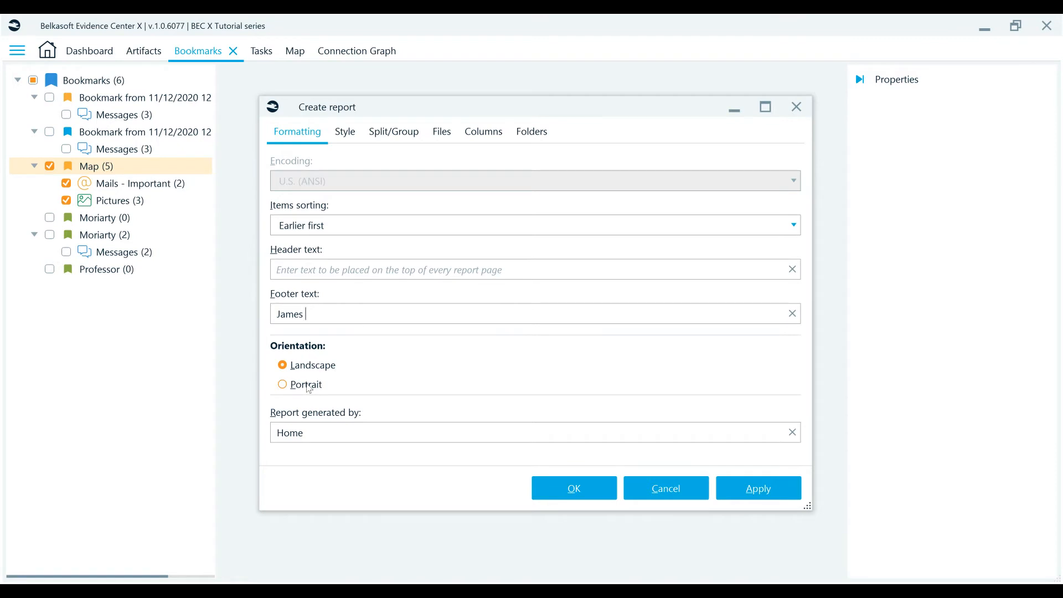
double_click(309, 436)
type("Lame")
Split the report by items count with 100 items per file, and review the logo and file-copy options.
left_click(345, 131)
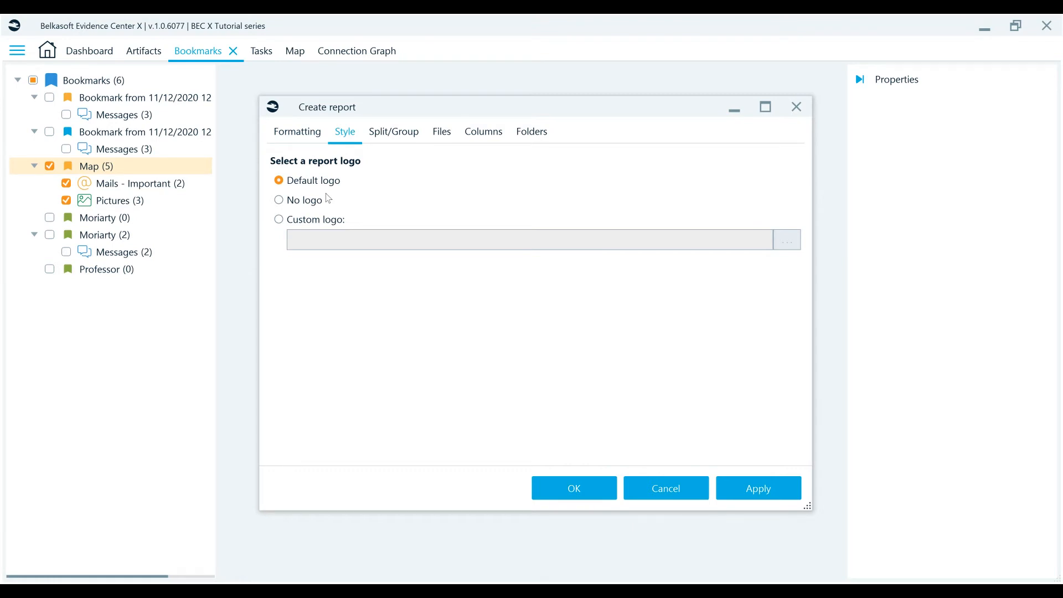
left_click(410, 135)
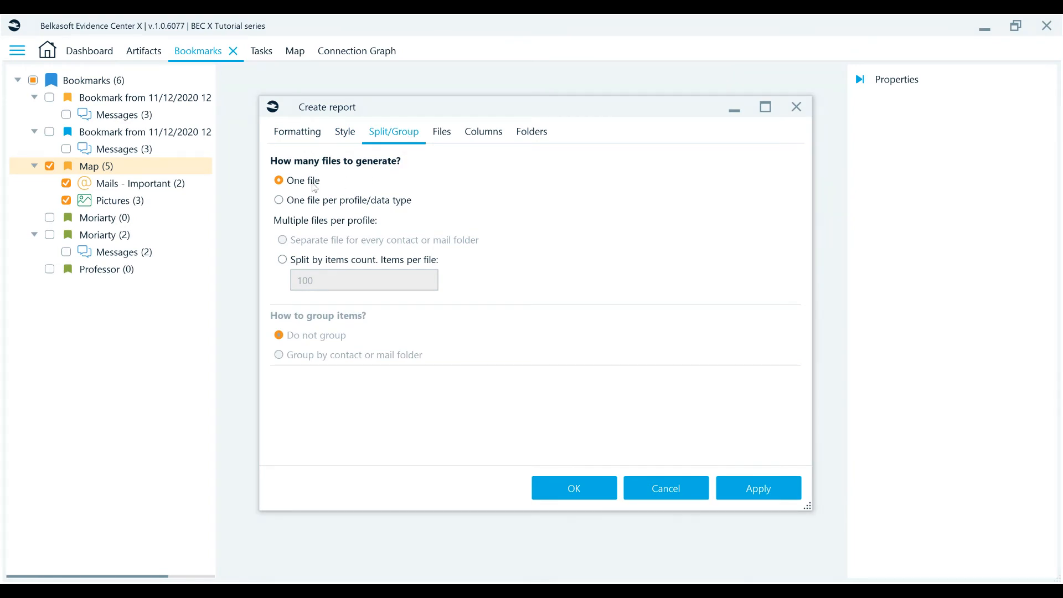
left_click(319, 265)
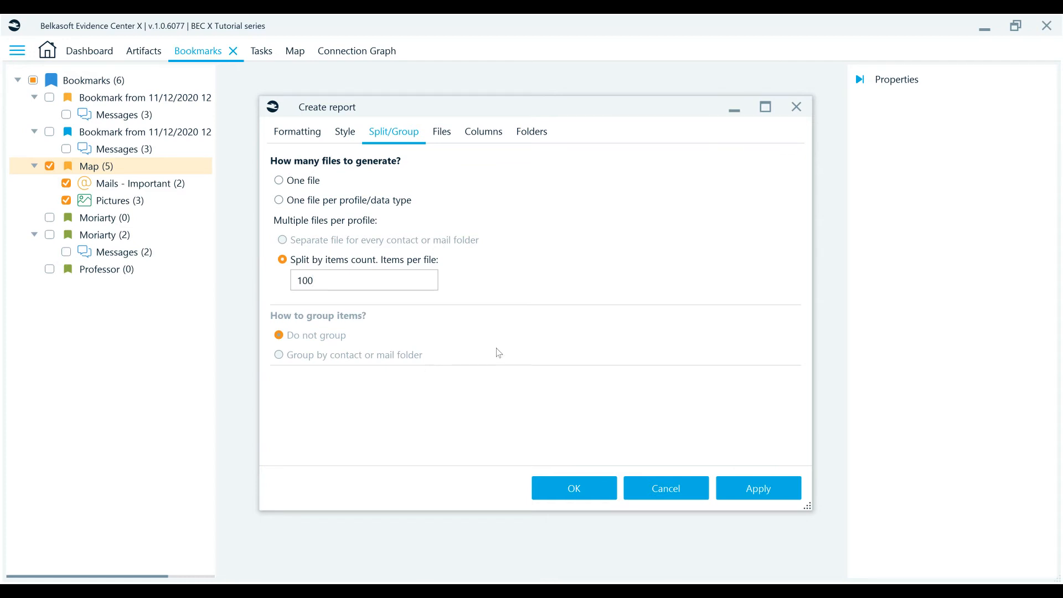
left_click(446, 135)
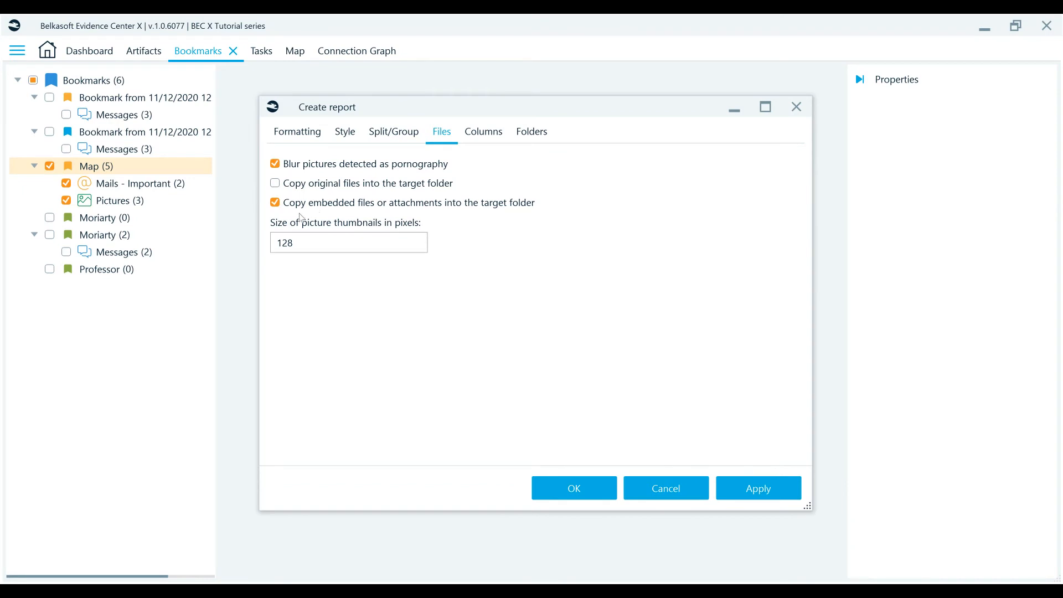
left_click(309, 244)
Remove the Importance and Origin path columns from the report columns selected for Mails - Important.
left_click(490, 134)
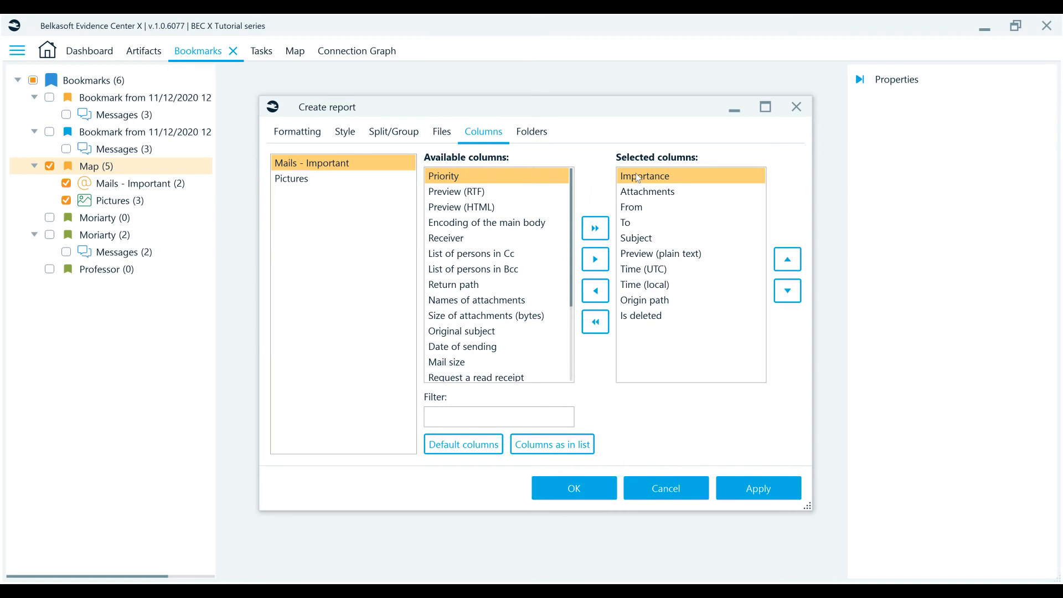
left_click(596, 292)
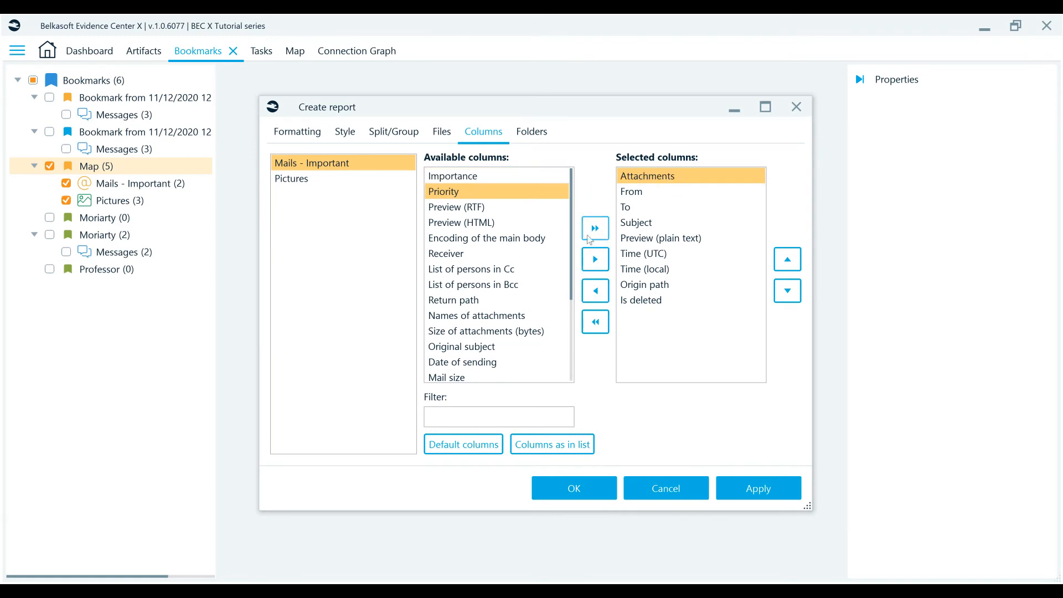
left_click(636, 286)
left_click(595, 291)
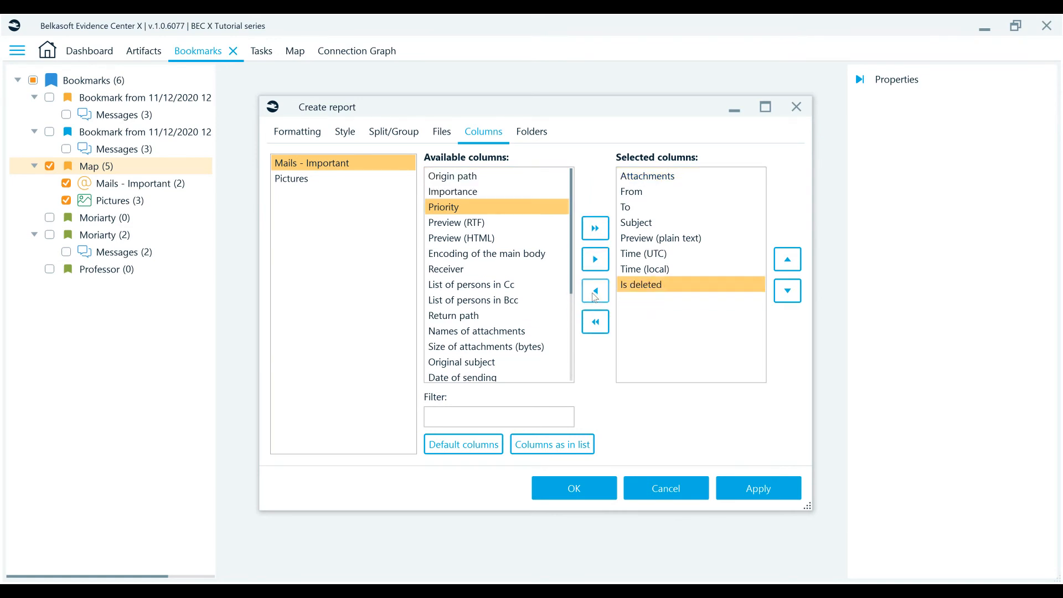
Add Origin path back to the selected columns and move Is deleted up one place.
left_click(510, 176)
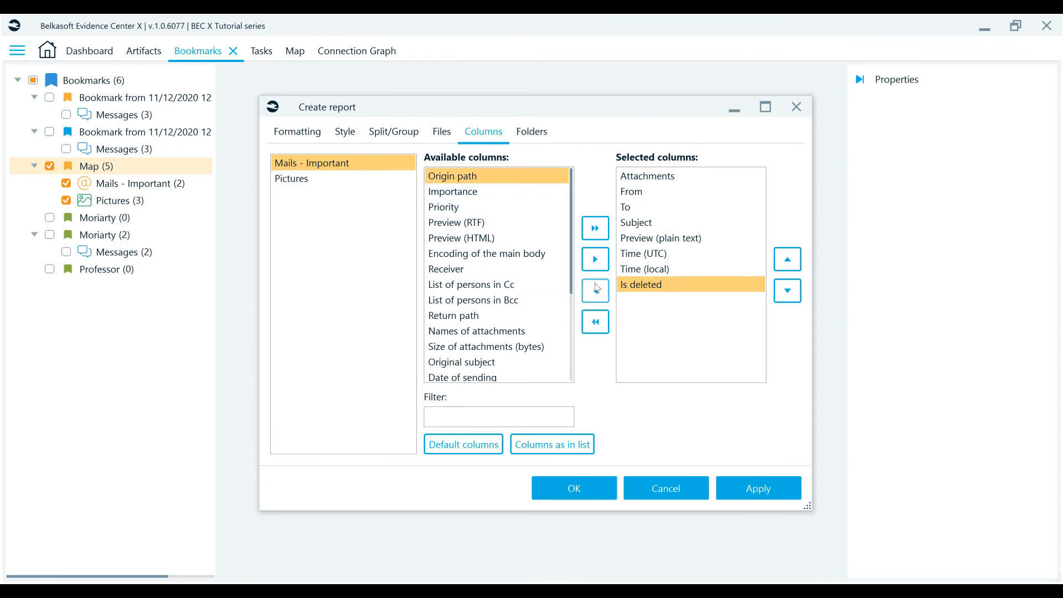
left_click(595, 259)
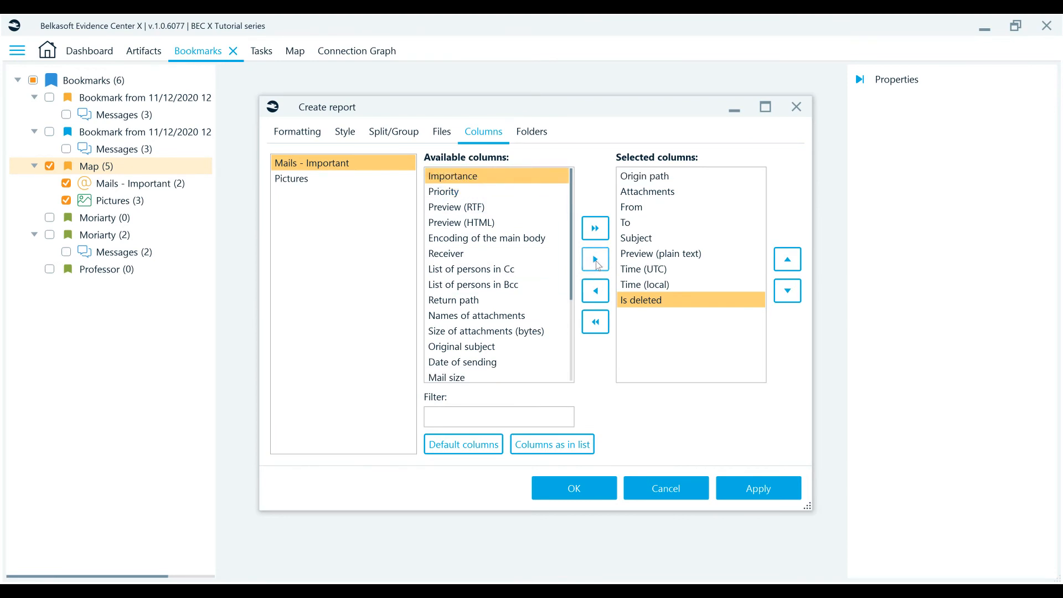
left_click(786, 262)
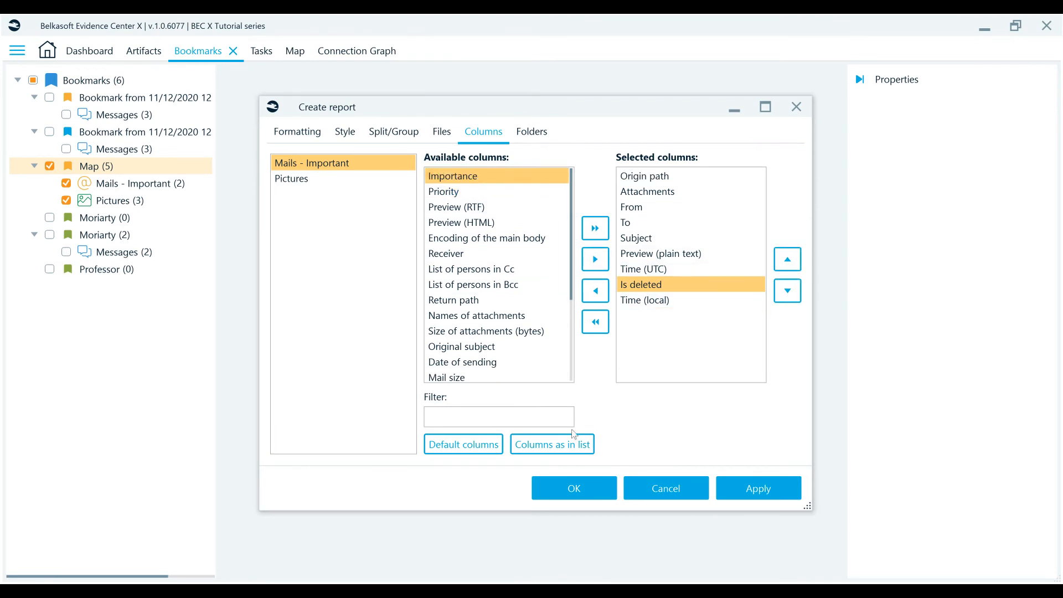
Filter the available columns by "li" and add List of persons in Cc to the selected columns.
left_click(451, 416)
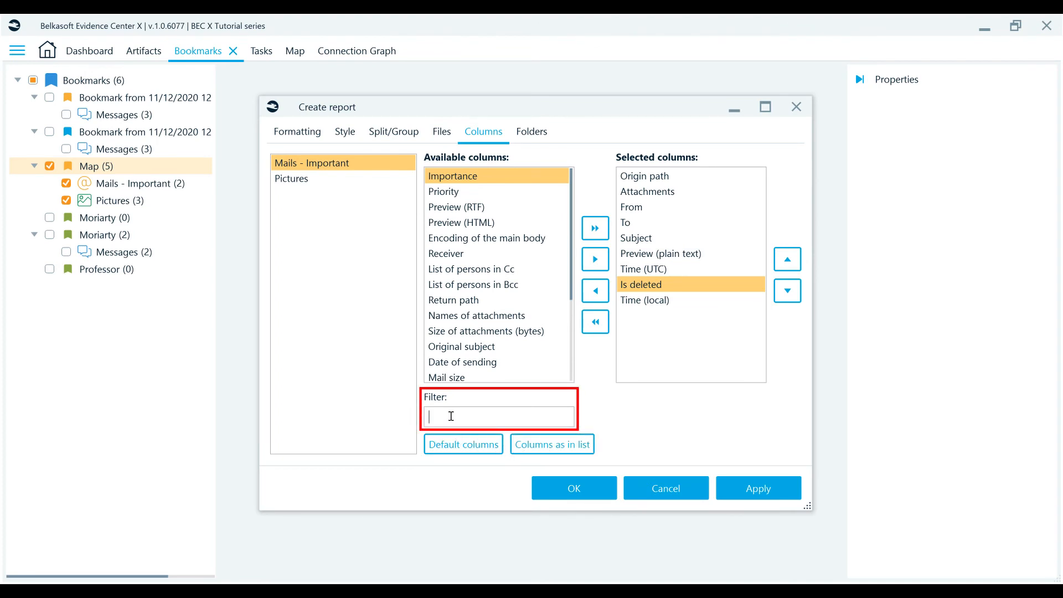
type("li")
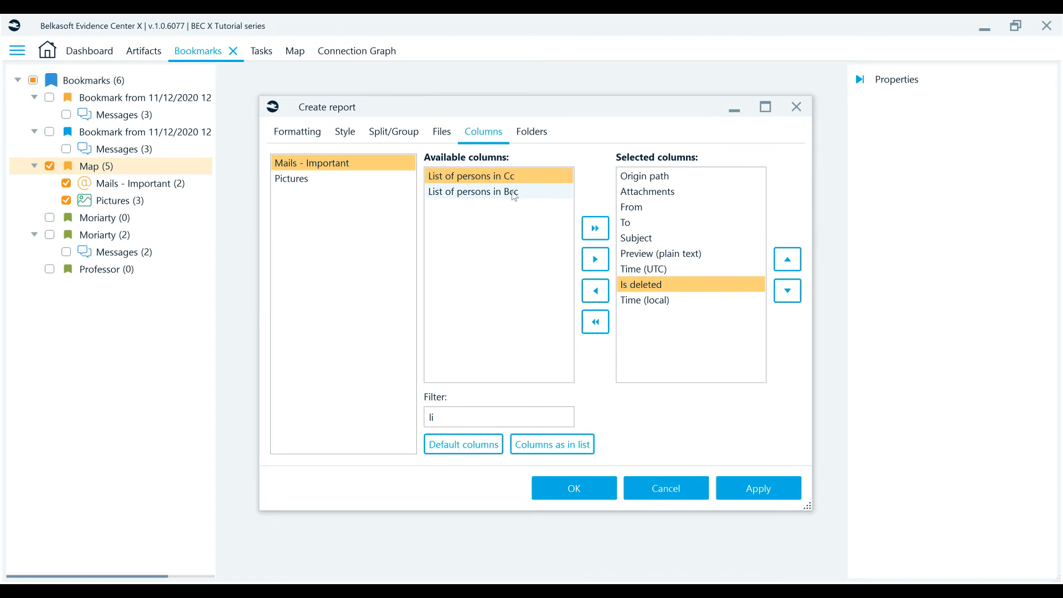
left_click(595, 260)
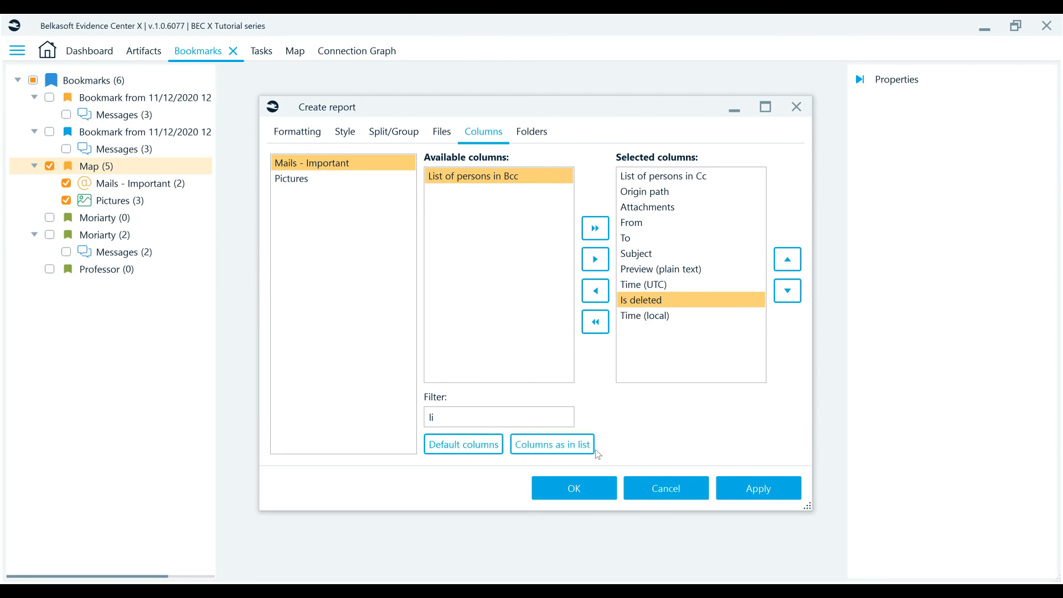
Accept the options, generate the PDF report for the Map bookmark, and look through its pages.
left_click(582, 491)
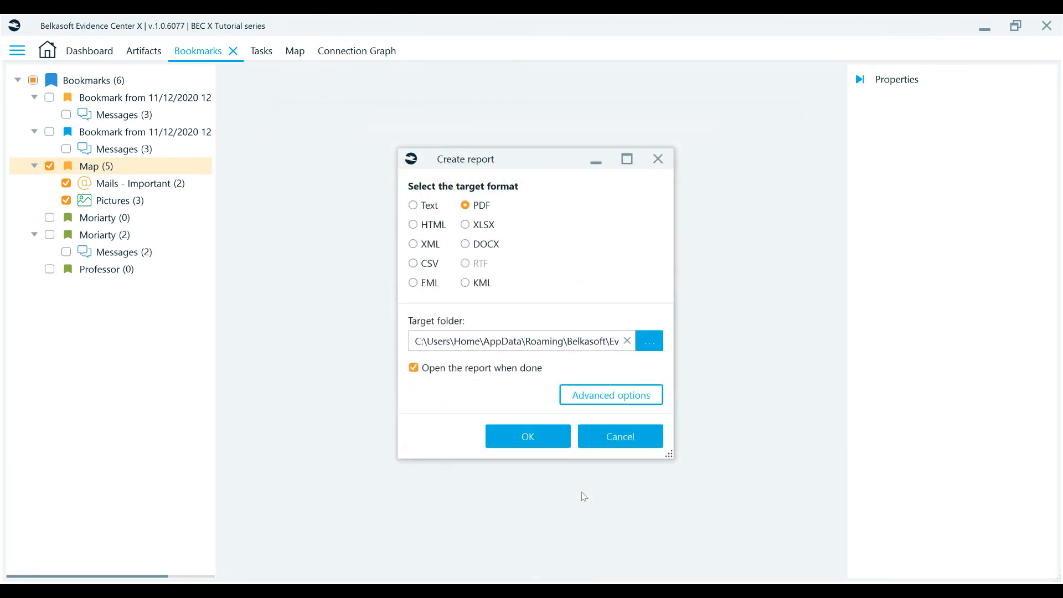
left_click(527, 437)
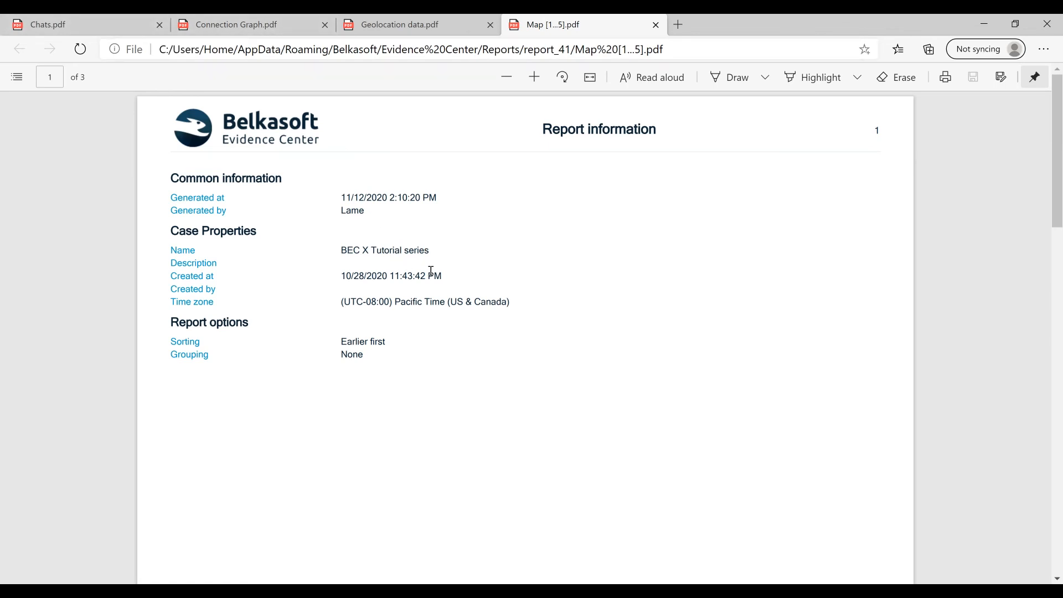
scroll(431, 270, "down", 15)
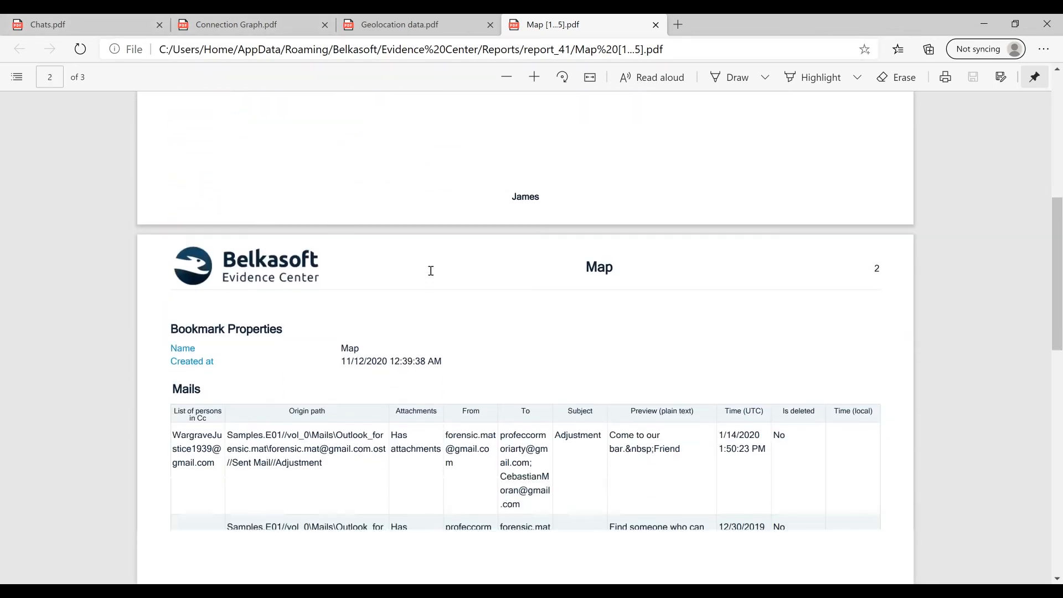
scroll(430, 270, "down", 15)
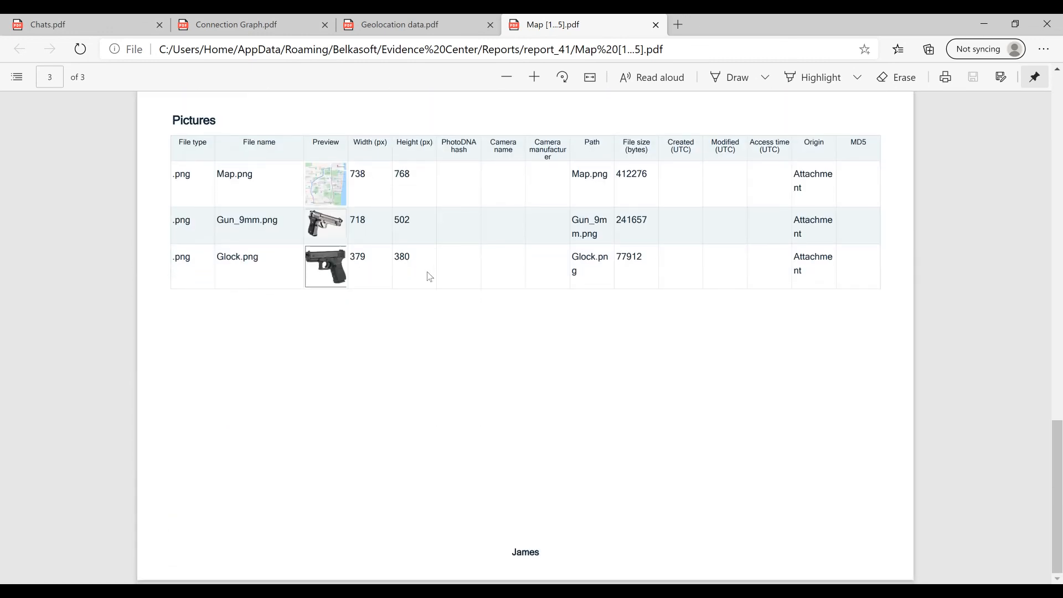
Examine the Connection Graph and Geolocation data PDF reports that are already open in the browser.
left_click(220, 25)
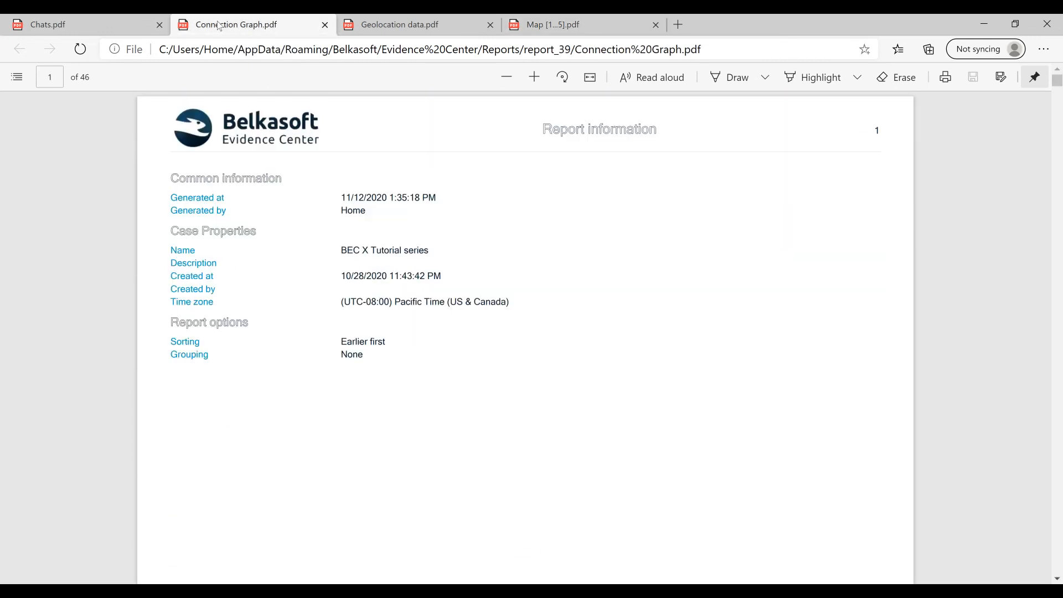
scroll(236, 206, "down", 6)
scroll(238, 206, "down", 8)
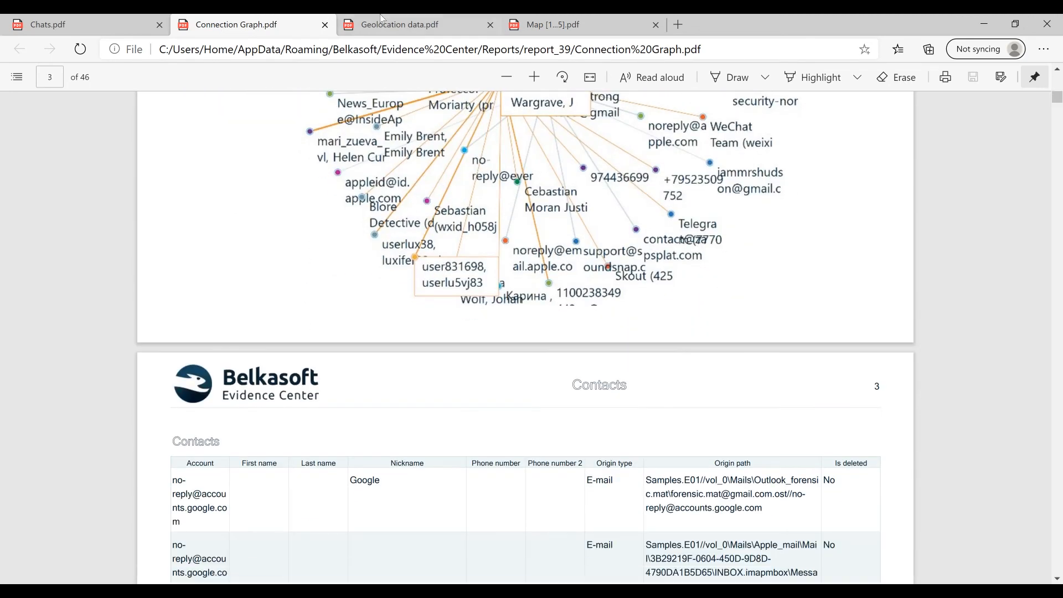
left_click(388, 24)
scroll(429, 233, "down", 10)
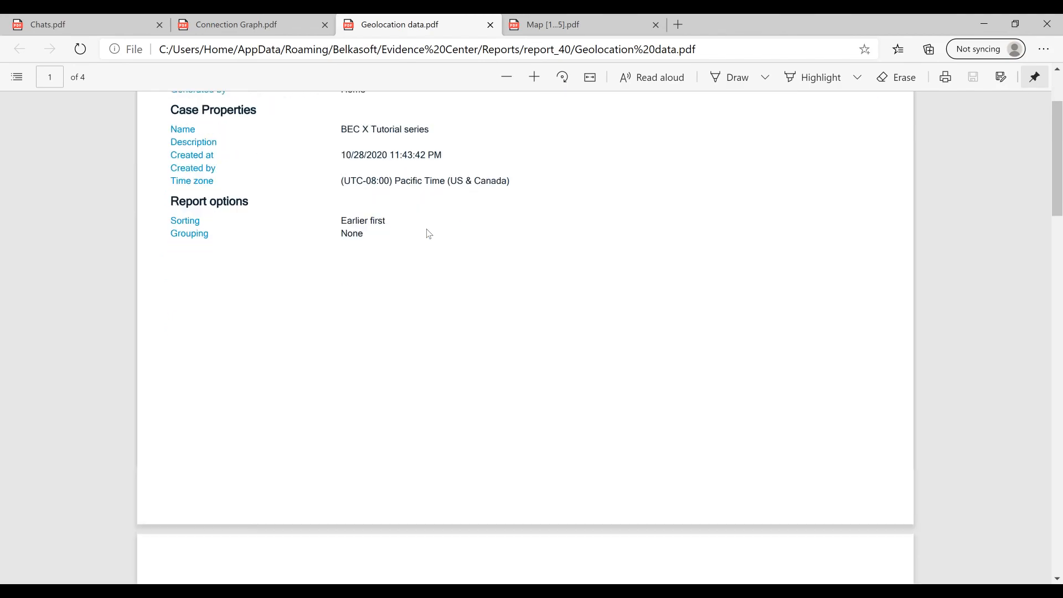